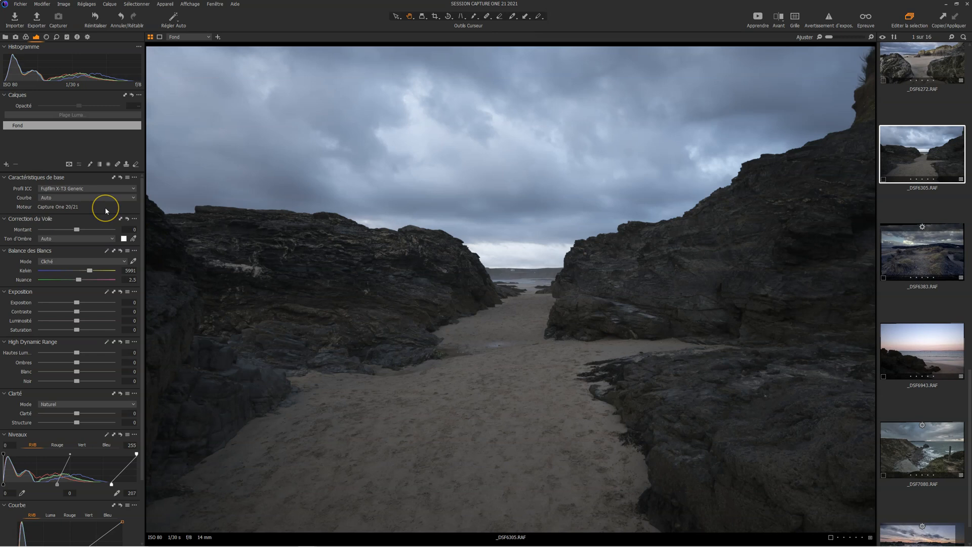
Create a new filled adjustment layer on the beach photo and display its mask in greyscale
click(7, 165)
click(38, 176)
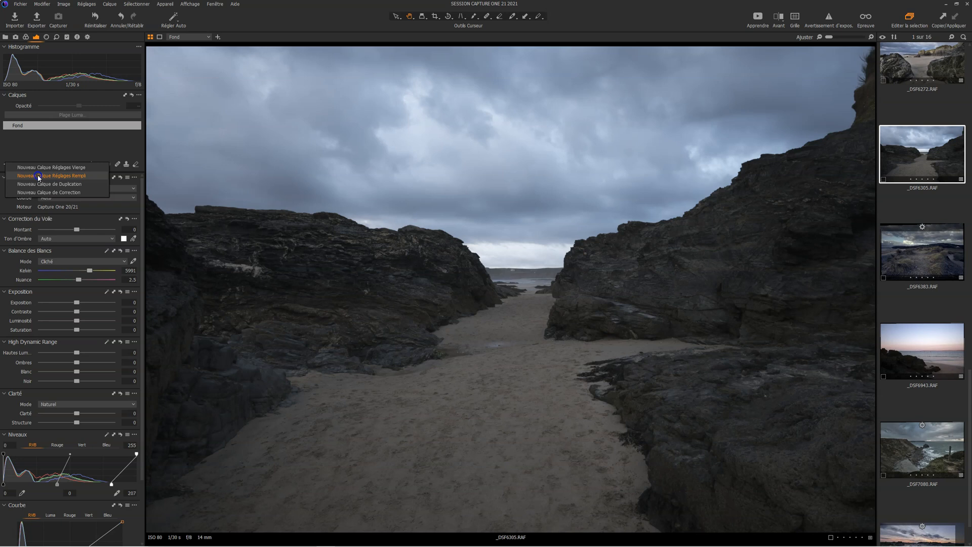
click(69, 164)
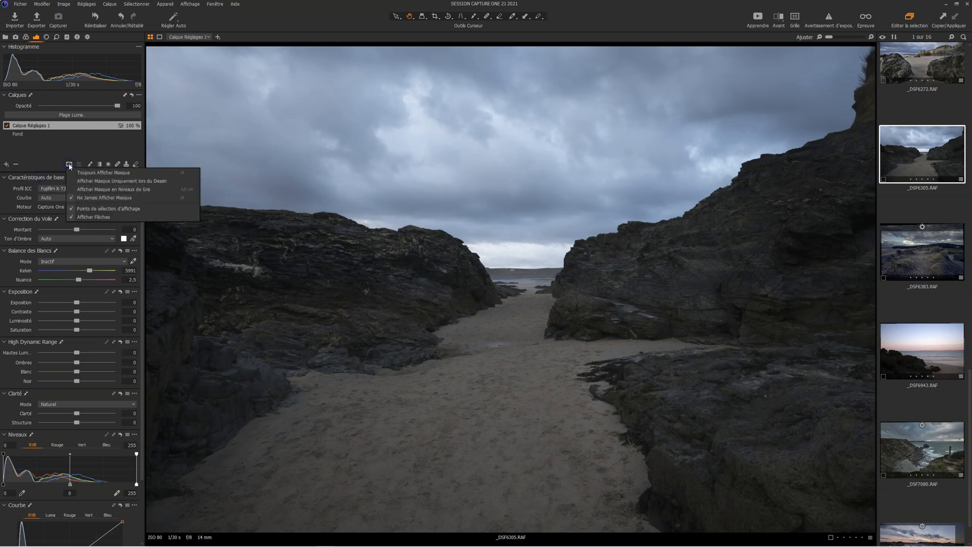
click(91, 189)
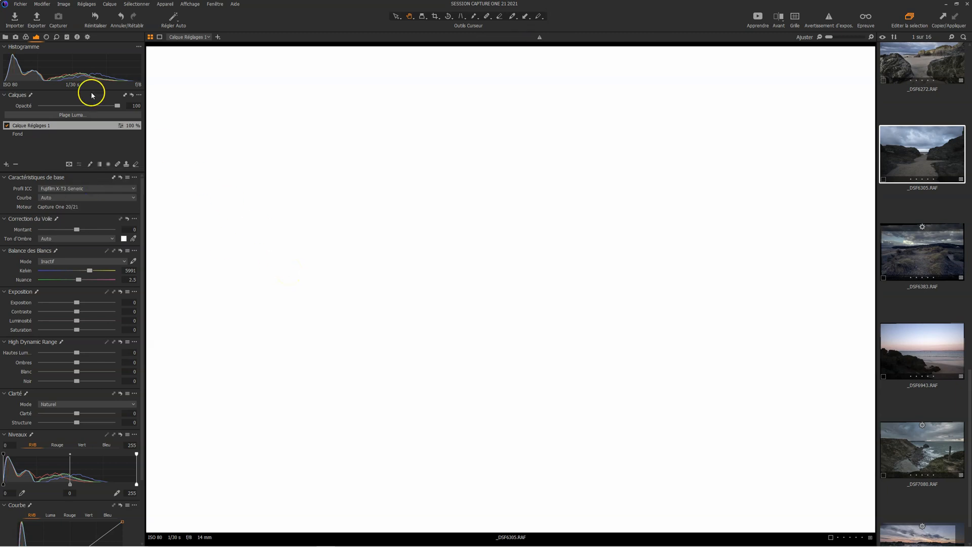
Open the layer's luma range settings and widen the range to 0–255 with the transition also at 0–255
click(63, 116)
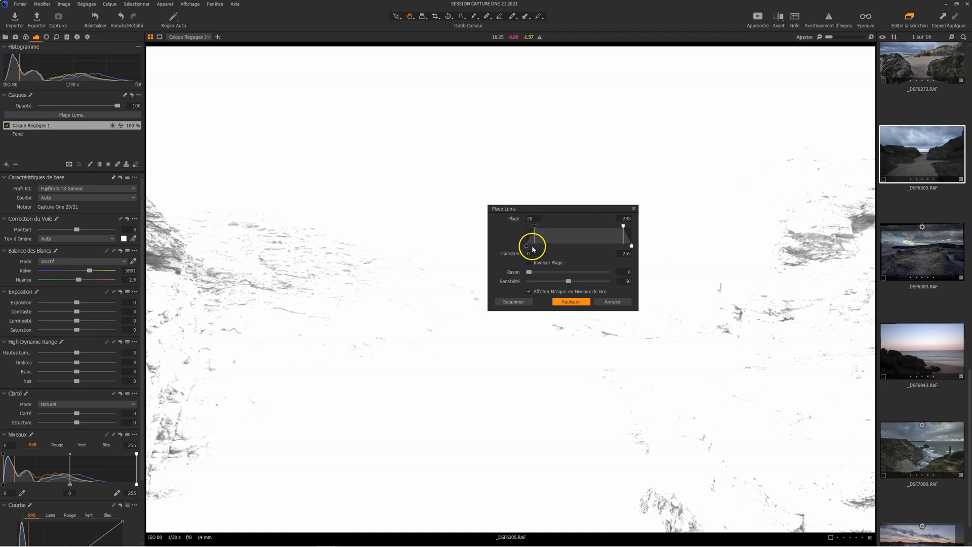
drag(532, 247, 527, 246)
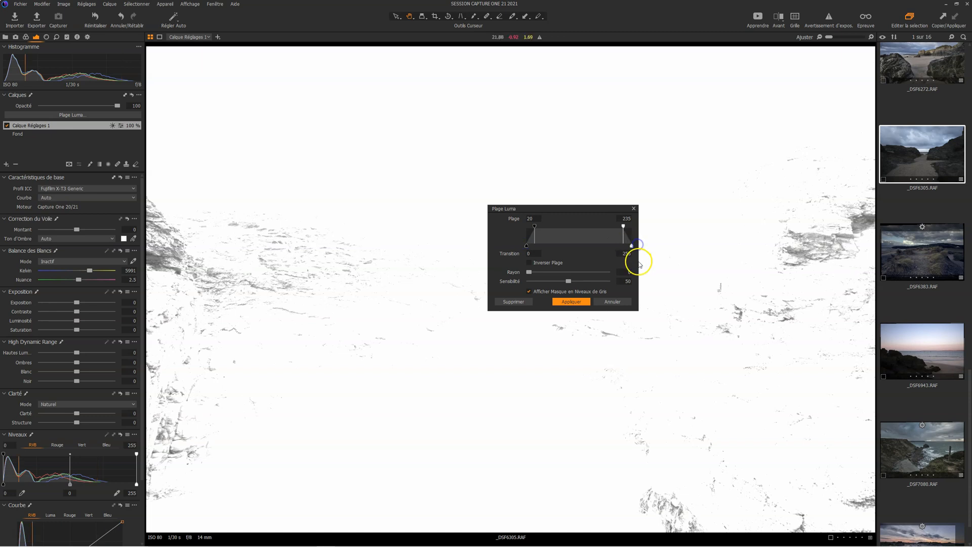
drag(533, 225, 472, 222)
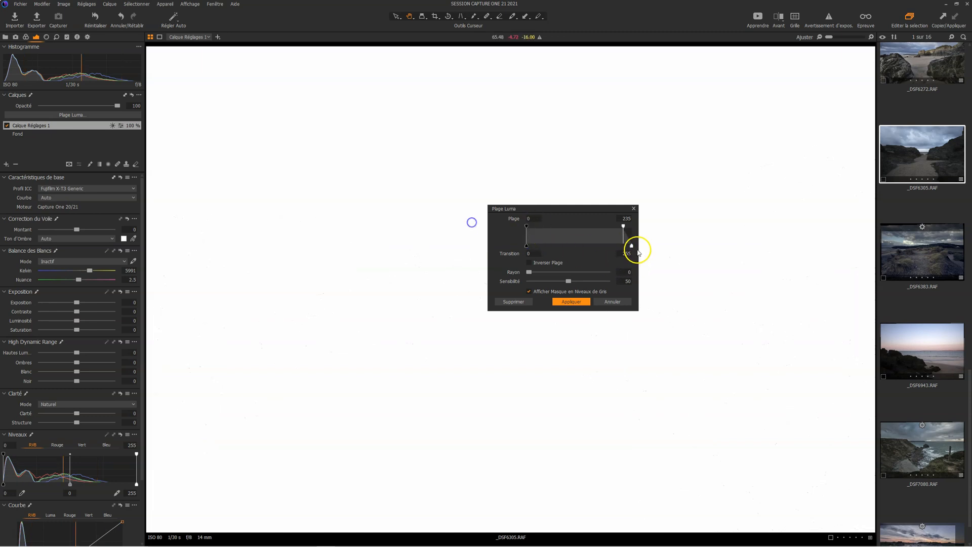
drag(623, 226, 720, 223)
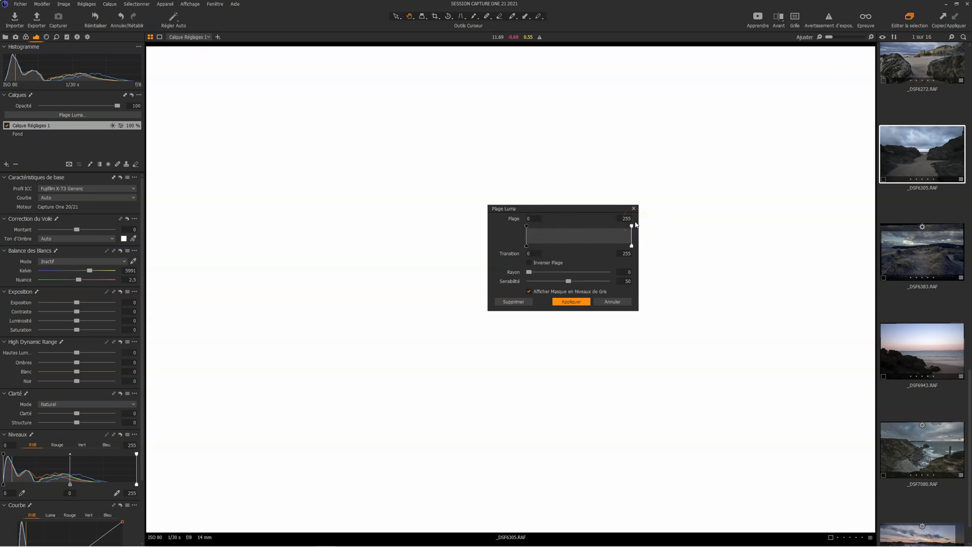
Narrow the luma range to 27–40 with the transition from 0 to 69, moving the dialog up over the sky
drag(526, 225, 495, 229)
drag(630, 225, 590, 247)
drag(526, 226, 533, 245)
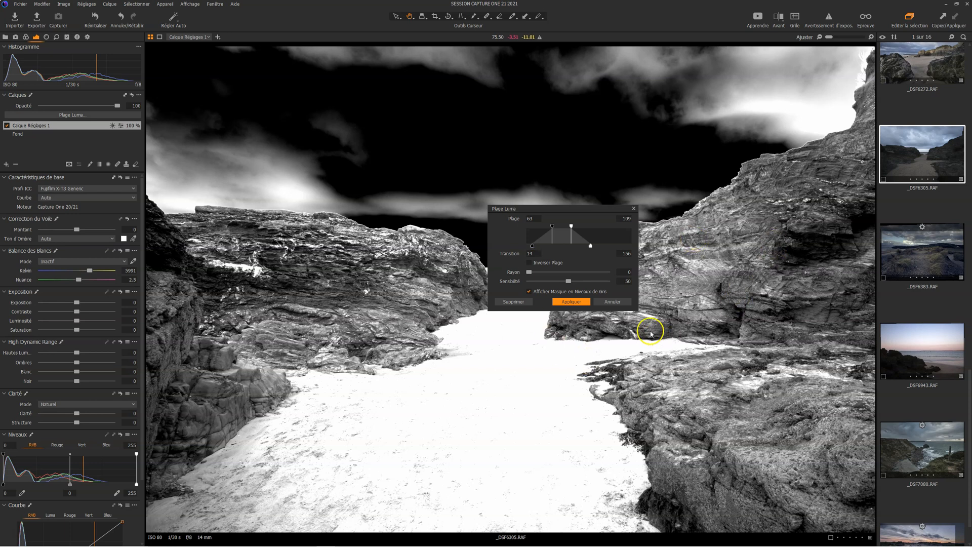
drag(552, 226, 552, 248)
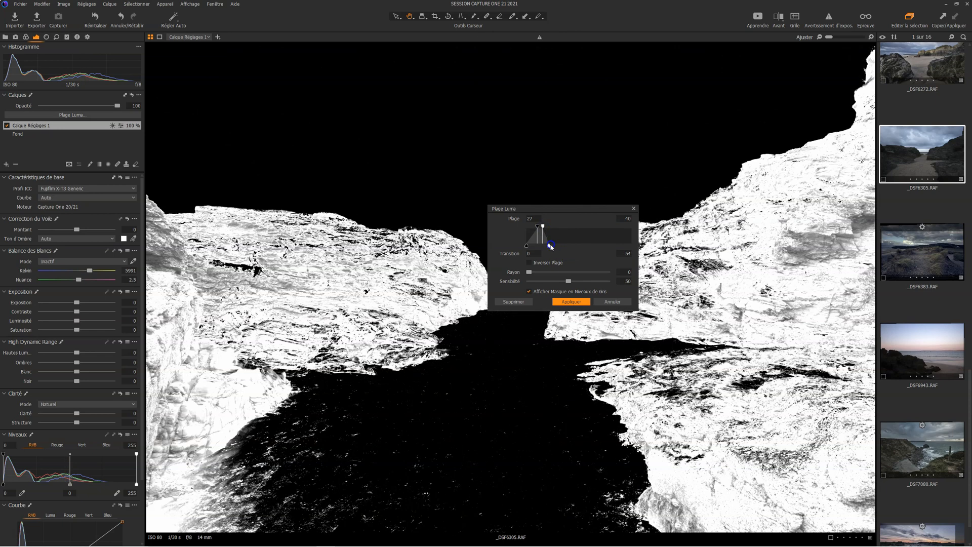
drag(568, 208, 575, 96)
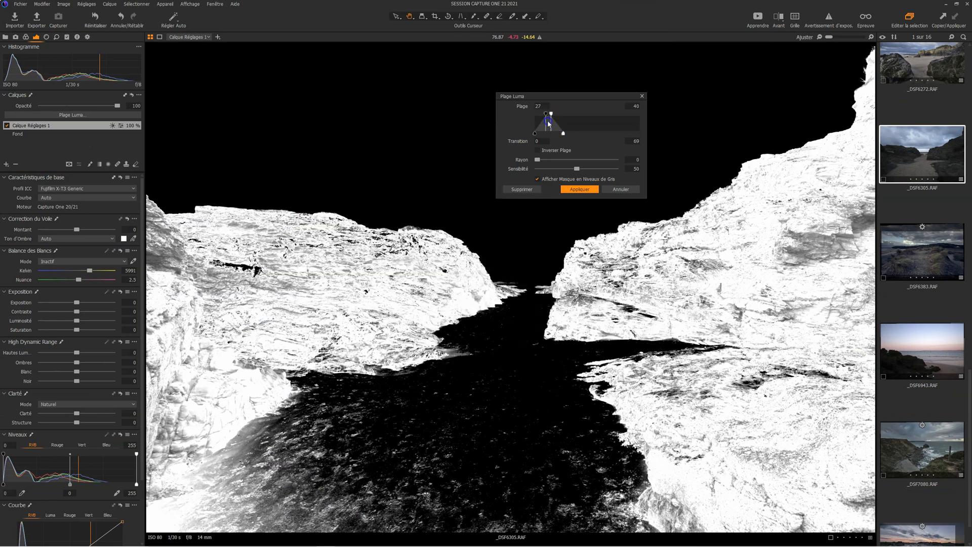
Try a brighter luma range of 75–150, and bring it back to 45–80 with the transition from 6 to 122
drag(549, 123, 581, 124)
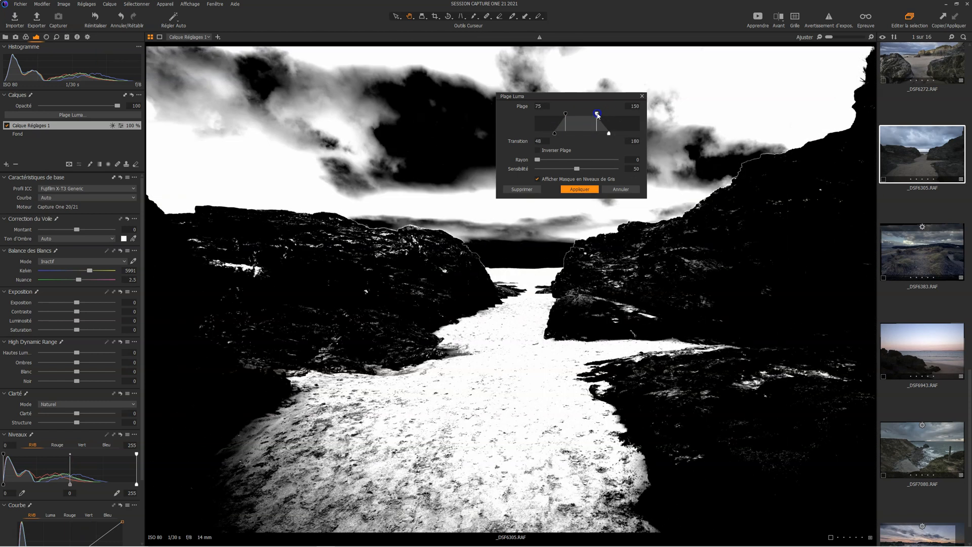
mouse_move(576, 120)
mouse_down()
mouse_move(560, 124)
mouse_move(625, 124)
mouse_move(562, 122)
mouse_move(568, 114)
mouse_up()
click(581, 113)
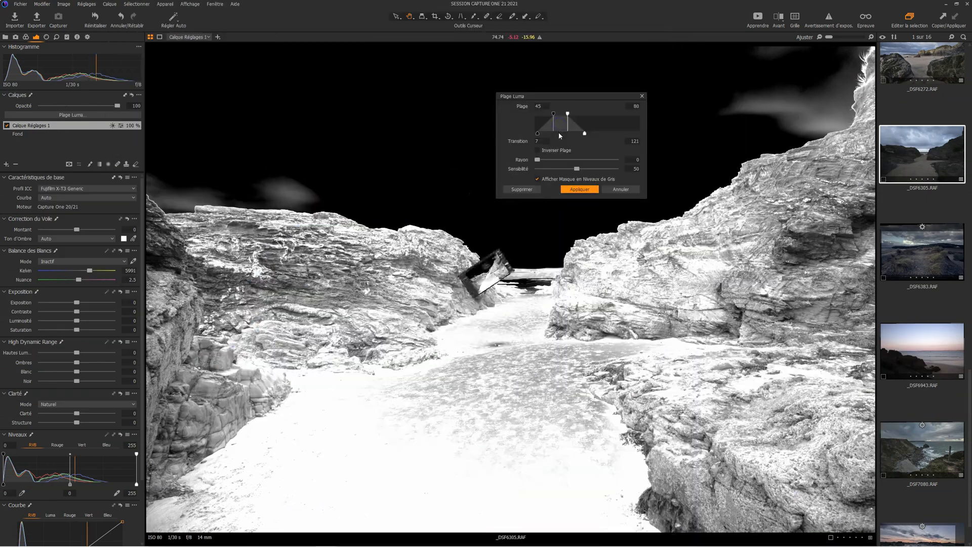
click(539, 135)
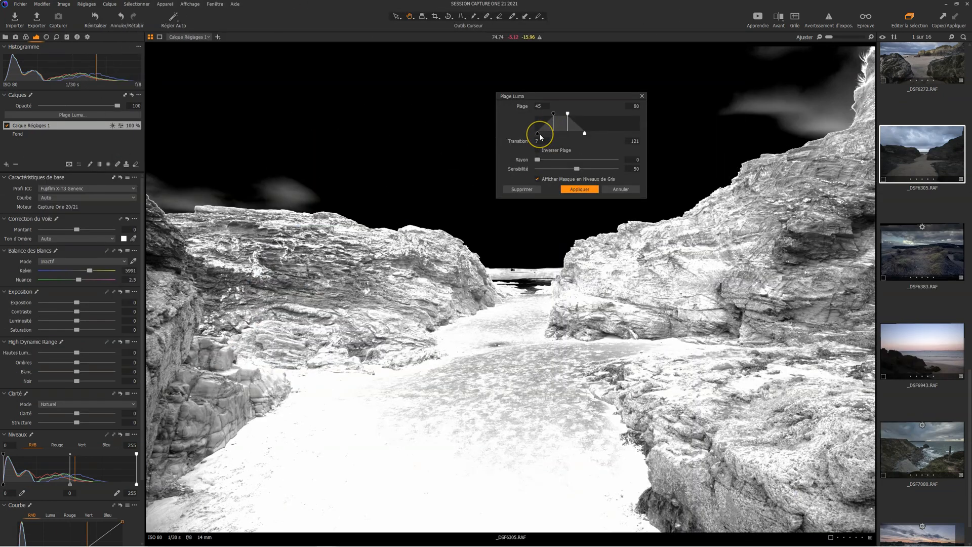
drag(539, 135, 585, 136)
click(585, 132)
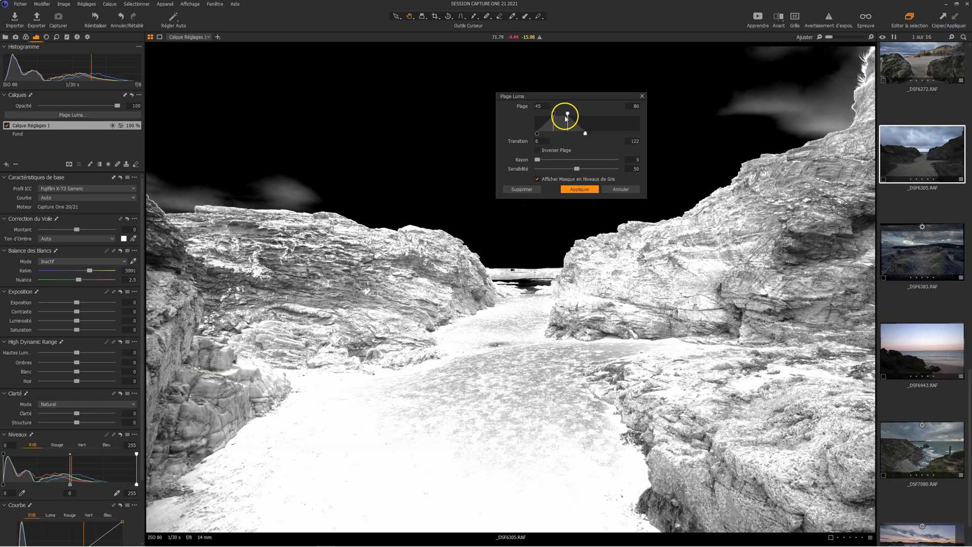
Extend the upper luma range limit and its transition to 183, keeping the lower limits at 45 and 6
mouse_move(567, 113)
mouse_down()
mouse_move(616, 115)
mouse_move(568, 116)
mouse_up()
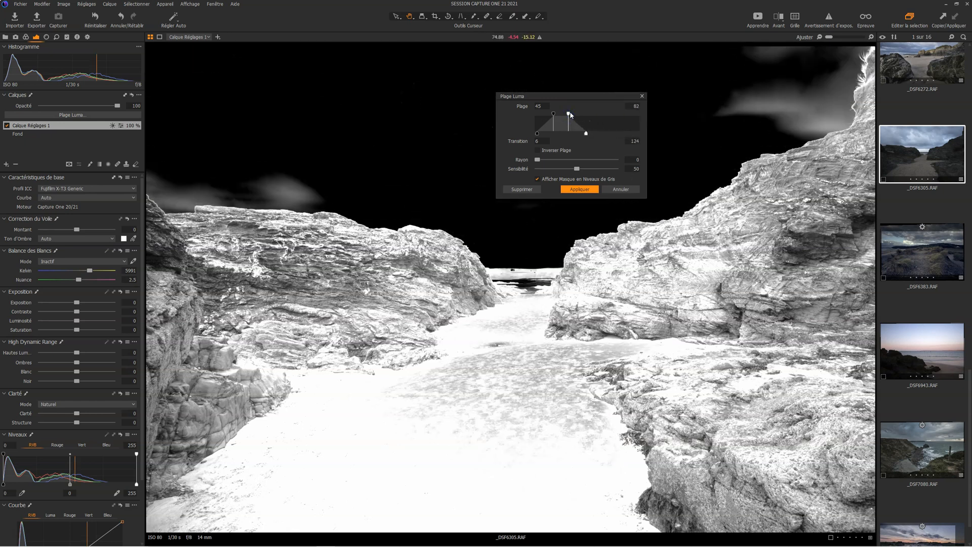
mouse_move(570, 114)
mouse_down()
mouse_move(594, 115)
mouse_move(566, 117)
mouse_up()
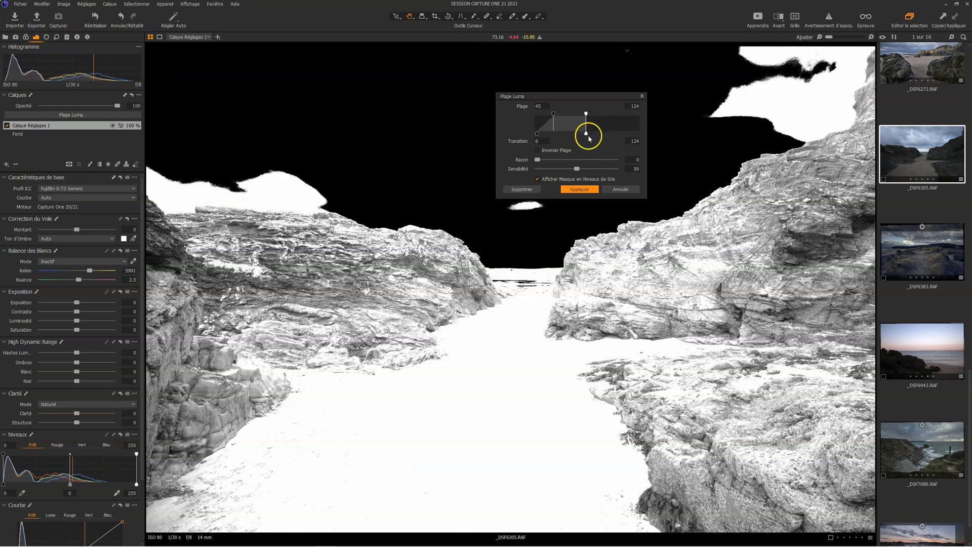
drag(587, 135, 612, 131)
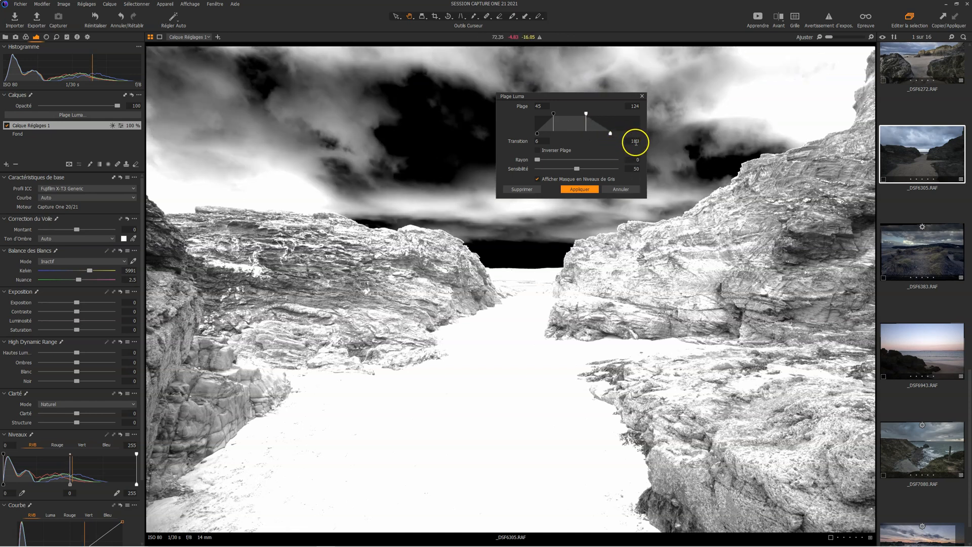
drag(586, 113, 632, 120)
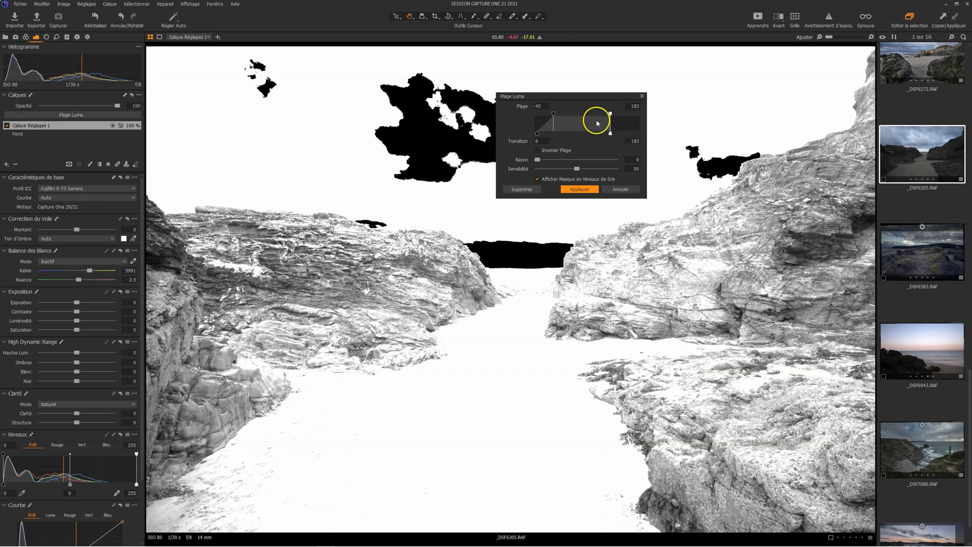
Set the luma range to 39–96 with the transition from 0 to 124
drag(610, 114, 561, 123)
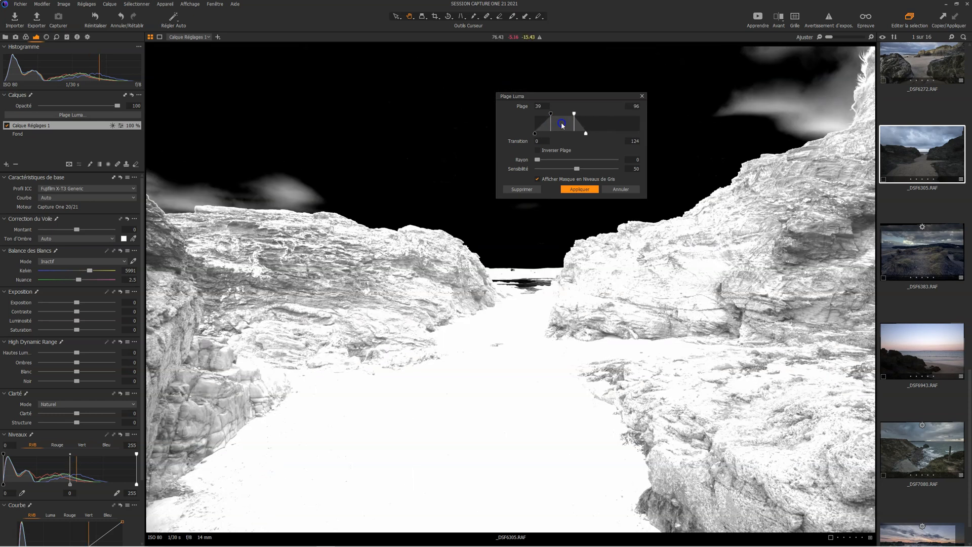
click(564, 144)
click(568, 143)
Try inverting the luma range, and turn the inversion off again
click(537, 151)
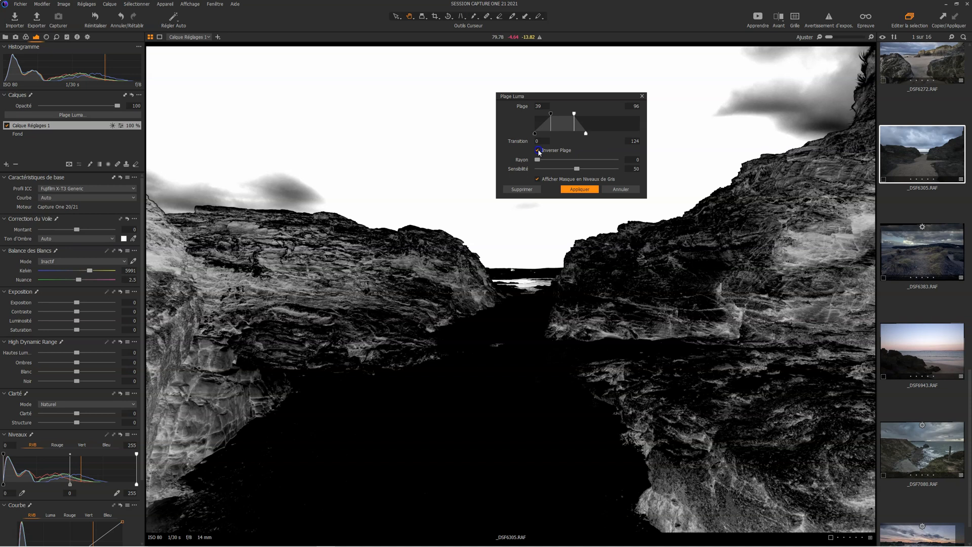
click(538, 150)
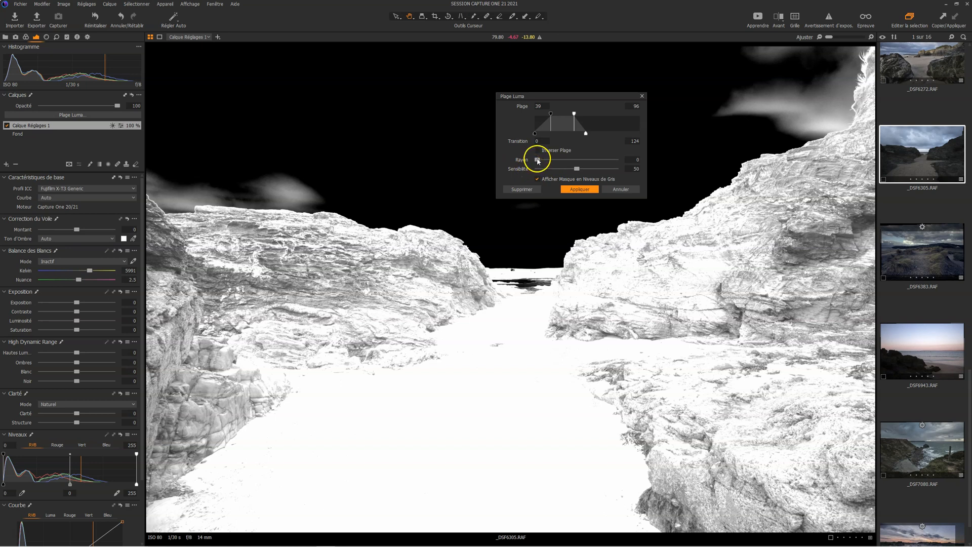
Set the mask radius to 3.1 and compare sensitivity 100 with sensitivity 0
drag(538, 161, 632, 172)
click(577, 170)
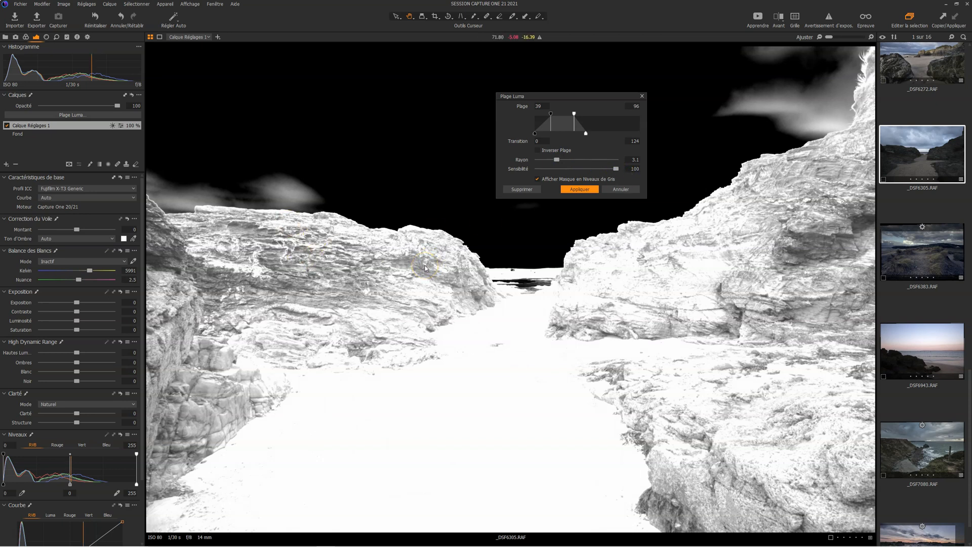
click(615, 168)
drag(589, 172, 508, 175)
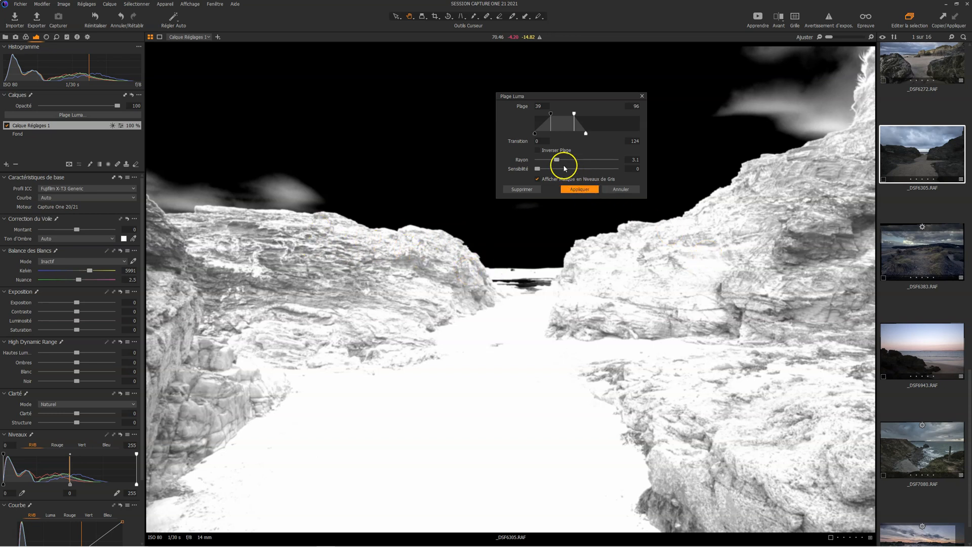
Try a mask radius of 13.5 with sensitivity 100, and raise the radius to its maximum
drag(556, 160, 575, 161)
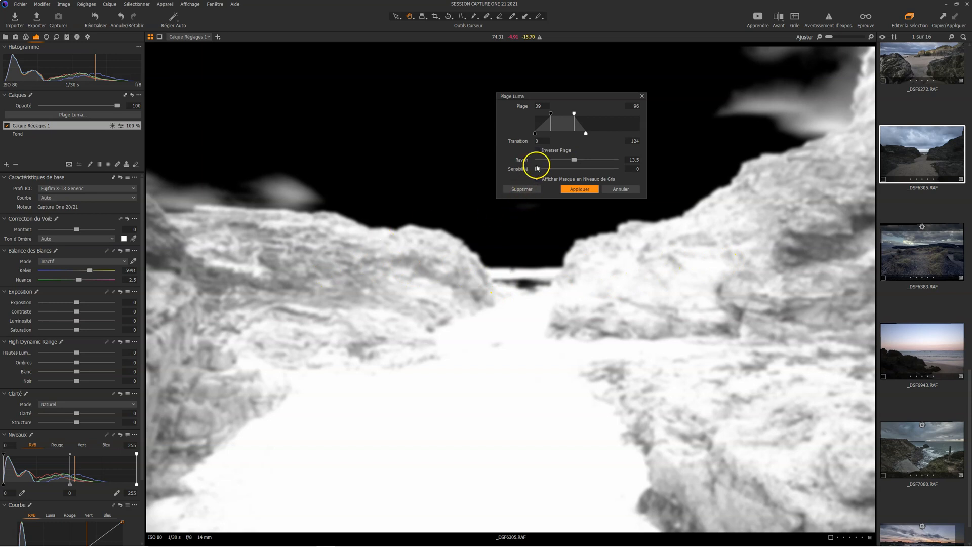
drag(538, 169, 629, 207)
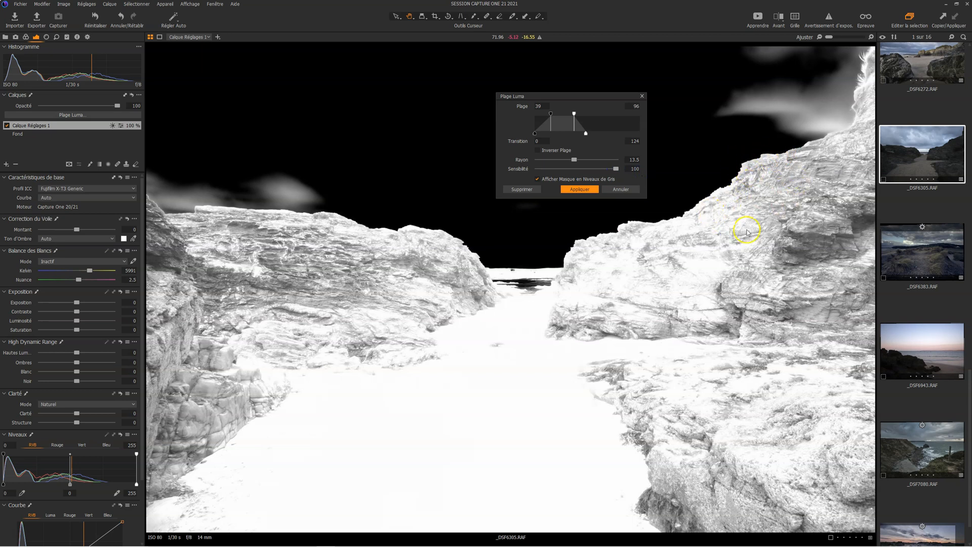
drag(575, 159, 621, 159)
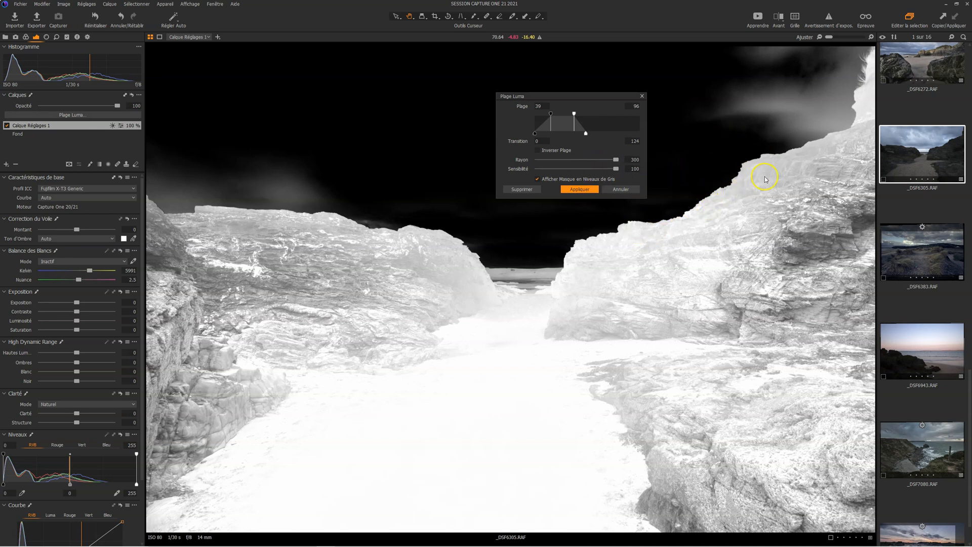
Test a mask radius of 22.8 with sensitivity 0, followed by the maximum radius at that sensitivity
drag(615, 160, 595, 163)
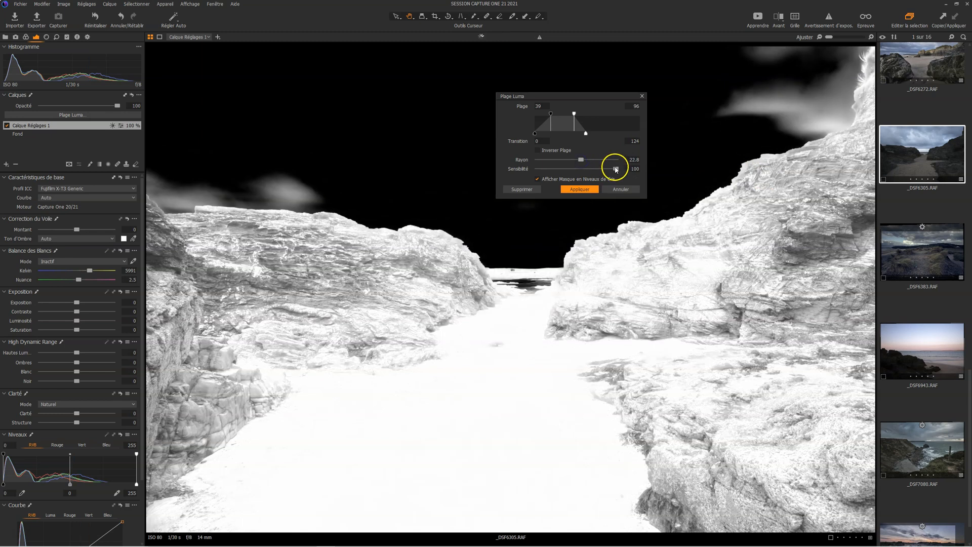
drag(616, 169, 516, 169)
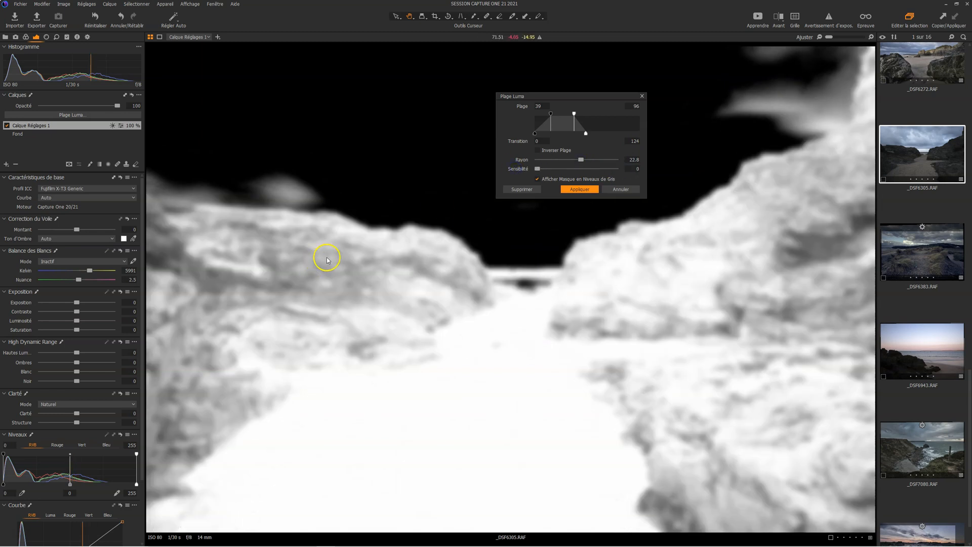
drag(581, 160, 731, 108)
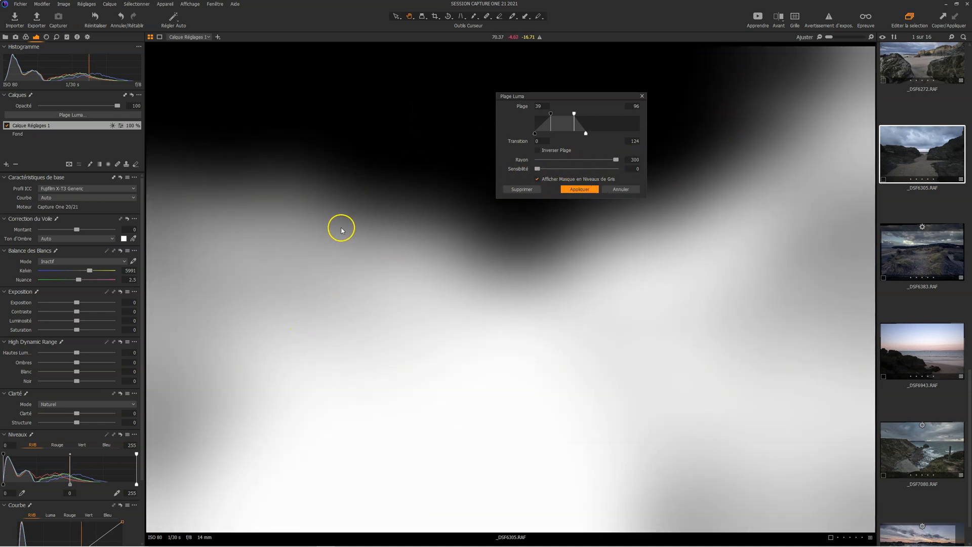
Set the mask sensitivity to 90 and the radius to 12
click(538, 170)
drag(560, 172, 584, 164)
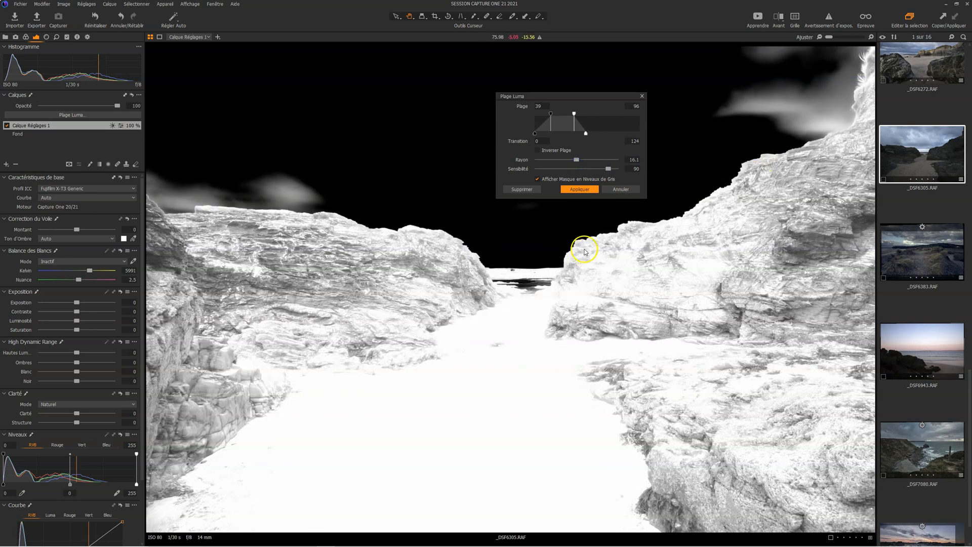
drag(578, 159, 574, 161)
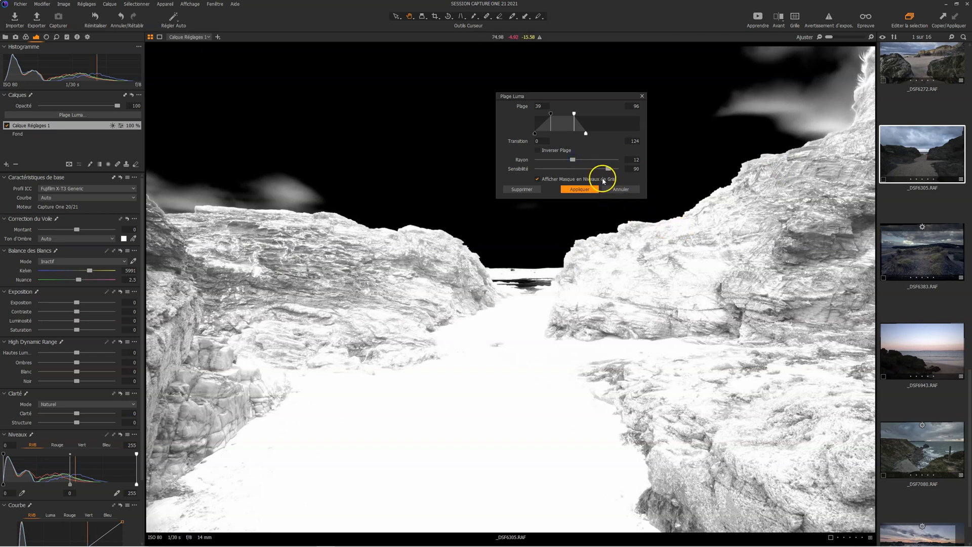
Limit the luma range to 30–49 with the transition from 0 to 77, apply it, and hide the mask display
drag(574, 113, 560, 115)
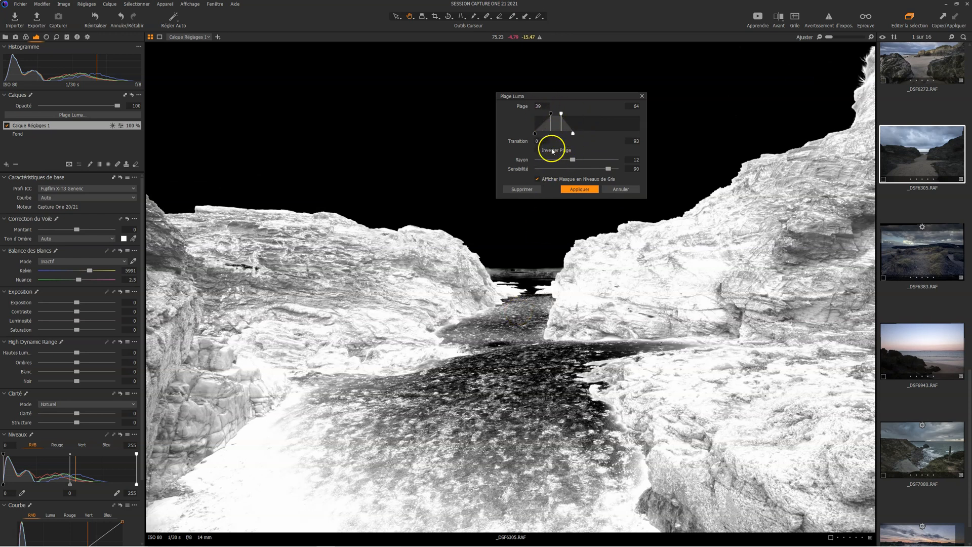
mouse_move(550, 114)
mouse_down()
mouse_move(543, 116)
mouse_move(557, 116)
mouse_up()
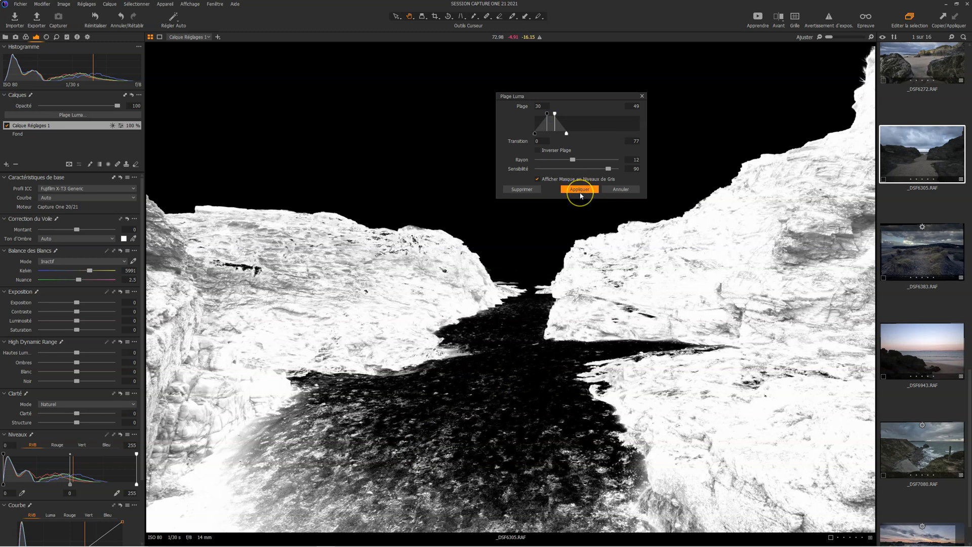
click(580, 190)
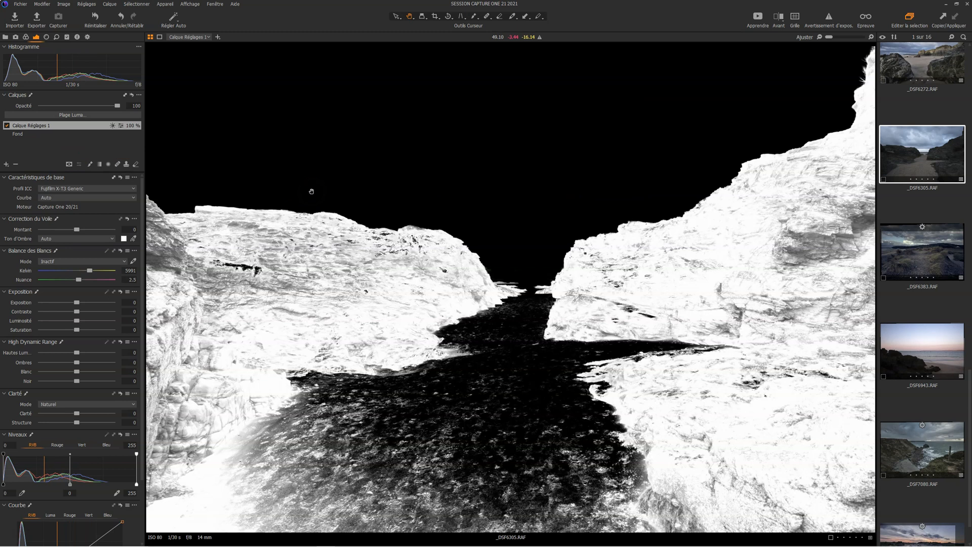
key(m)
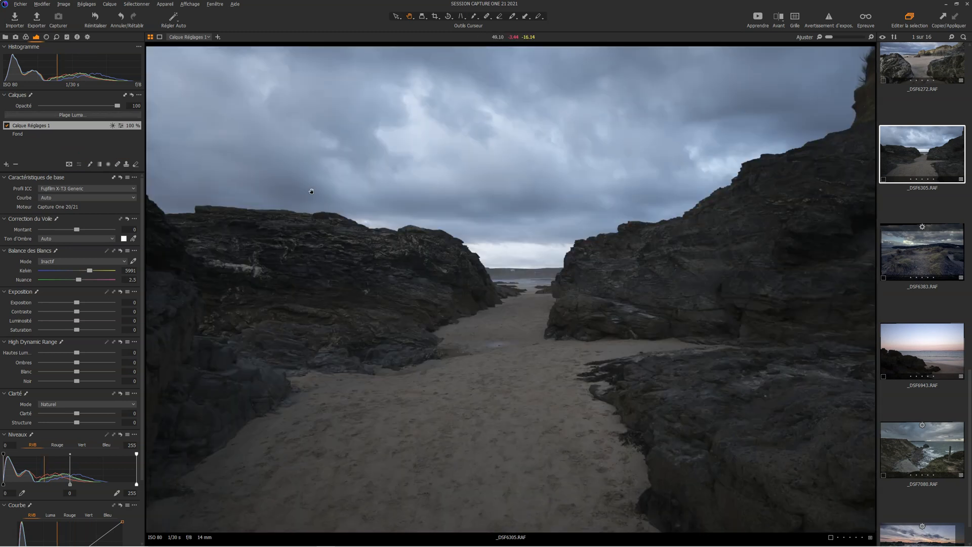
Try brightening the masked rocks with exposure and brightness, reset both, and raise the layer's shadows to 37
mouse_move(78, 305)
mouse_down()
mouse_move(86, 304)
mouse_move(89, 321)
mouse_up()
double_click(85, 303)
double_click(89, 321)
drag(77, 362, 92, 366)
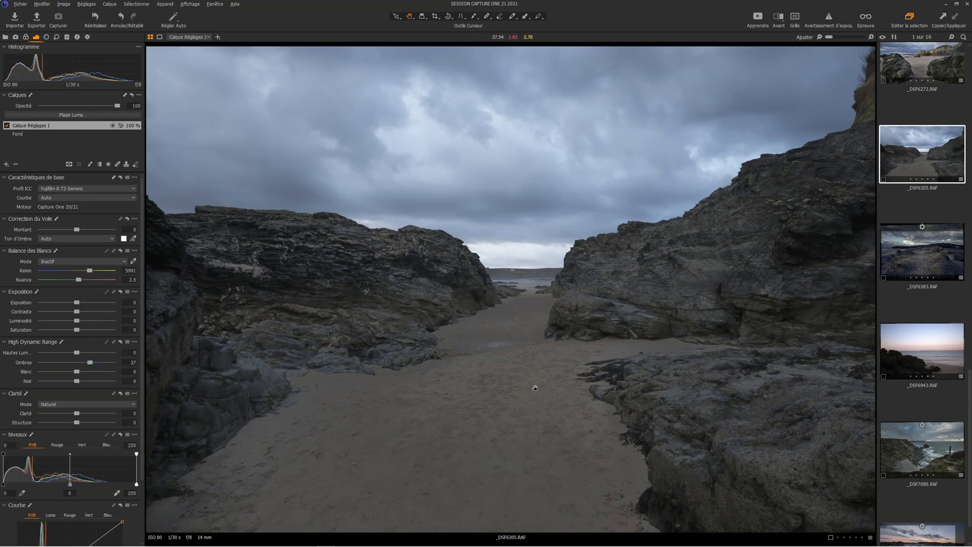
Refine the layer's luma range mask to sensitivity 52 and radius 10.3, check the mask overlay, and apply it
click(87, 118)
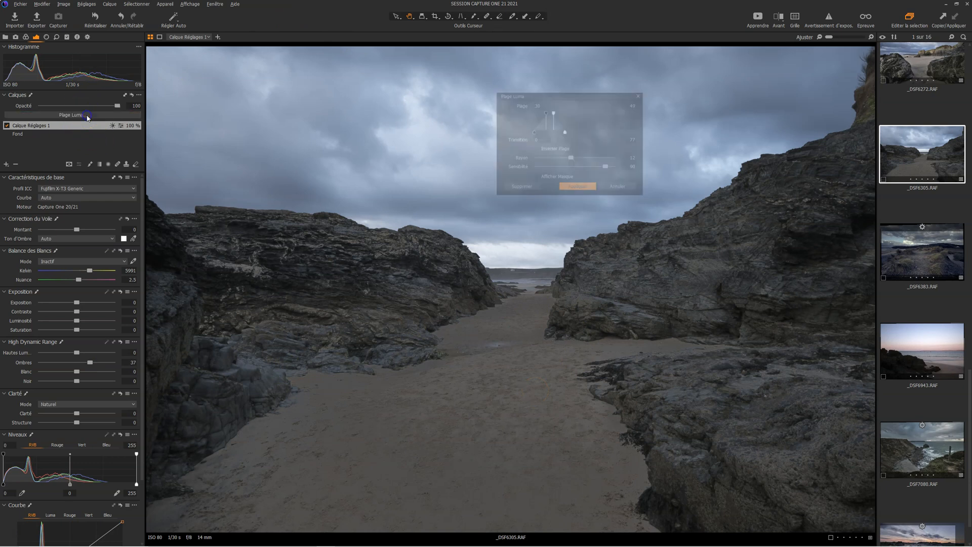
click(538, 180)
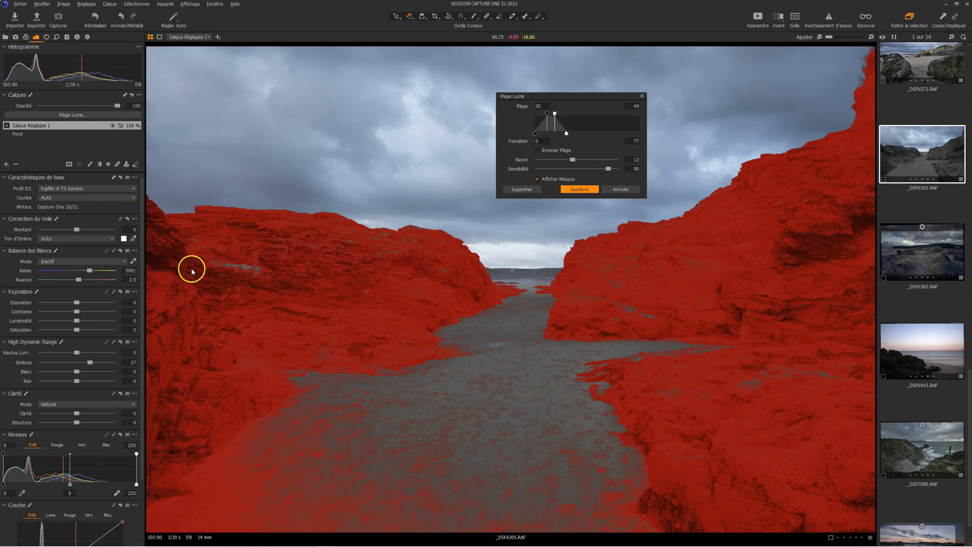
mouse_move(608, 169)
mouse_down()
mouse_move(587, 161)
mouse_move(591, 169)
mouse_up()
click(591, 169)
drag(577, 172, 571, 160)
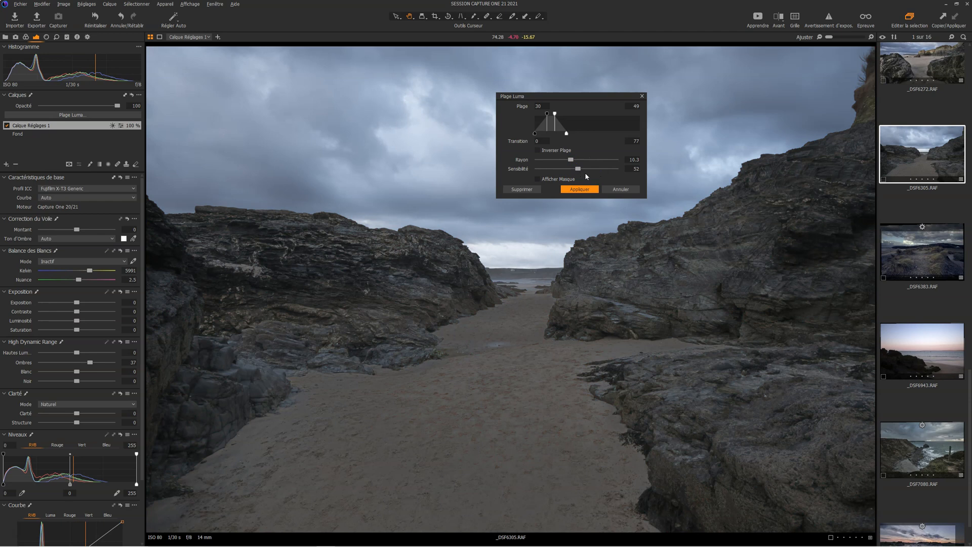
click(538, 179)
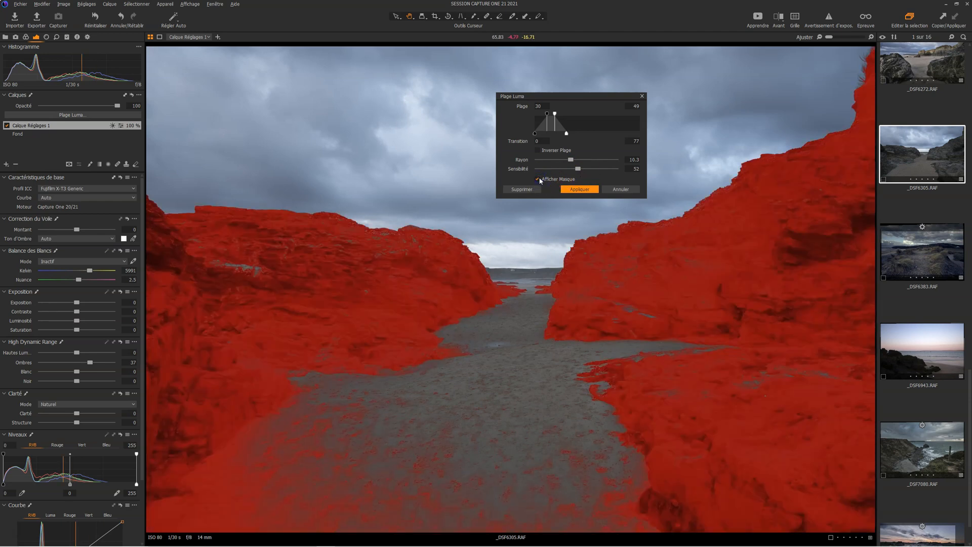
click(580, 189)
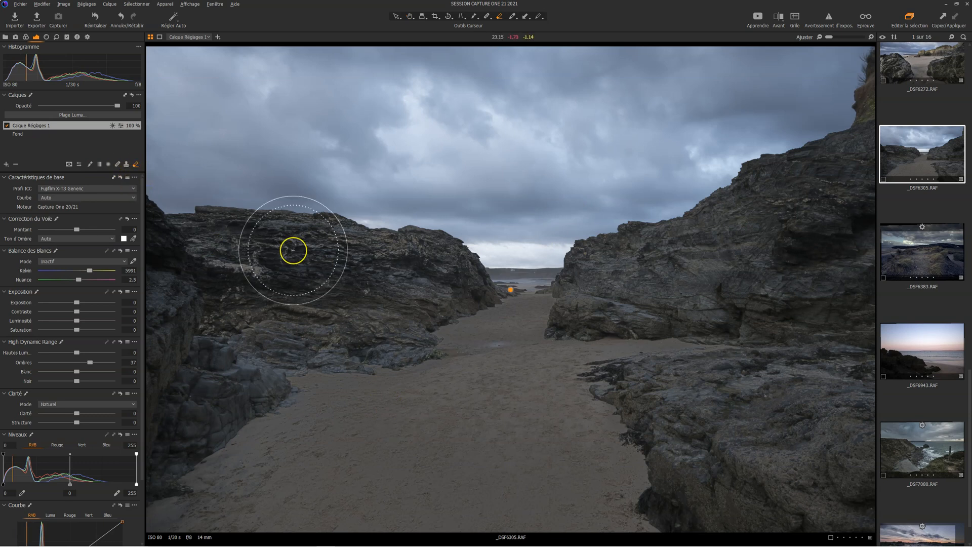
Show the layer mask and erase the masked areas over the sandy path between the rocks
key(m)
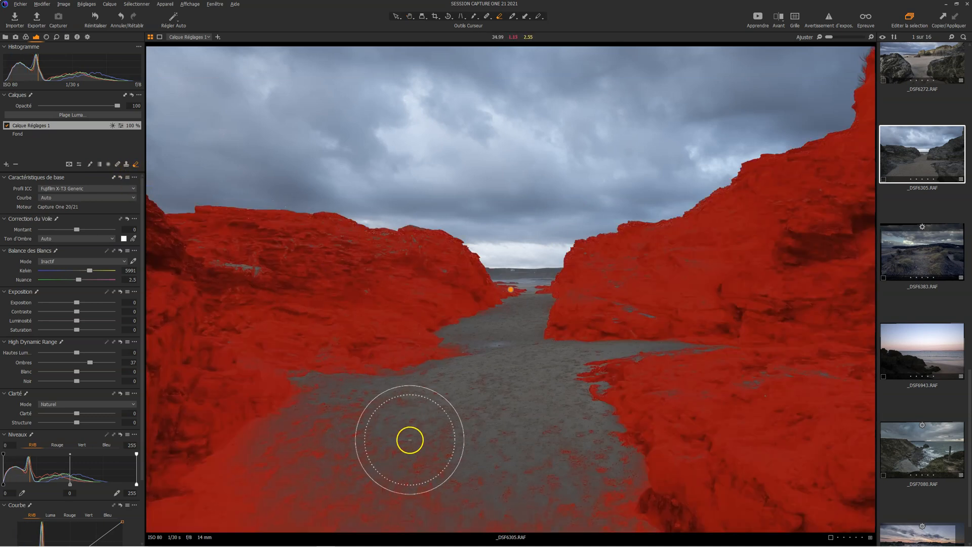
drag(324, 479, 320, 449)
mouse_move(259, 509)
mouse_down()
mouse_move(218, 545)
mouse_move(333, 484)
mouse_move(510, 493)
mouse_move(545, 501)
mouse_move(576, 539)
mouse_move(501, 363)
mouse_move(496, 411)
mouse_move(376, 504)
mouse_move(369, 430)
mouse_move(360, 432)
mouse_move(495, 400)
mouse_move(492, 438)
mouse_move(471, 475)
mouse_up()
mouse_move(536, 476)
mouse_down()
mouse_move(566, 521)
mouse_move(569, 485)
mouse_move(601, 520)
mouse_move(549, 542)
mouse_up()
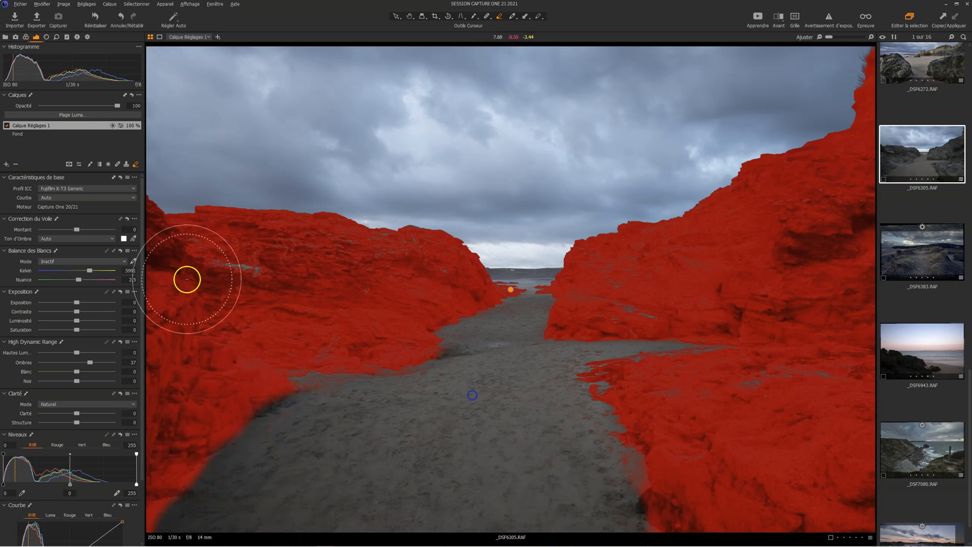
key(h)
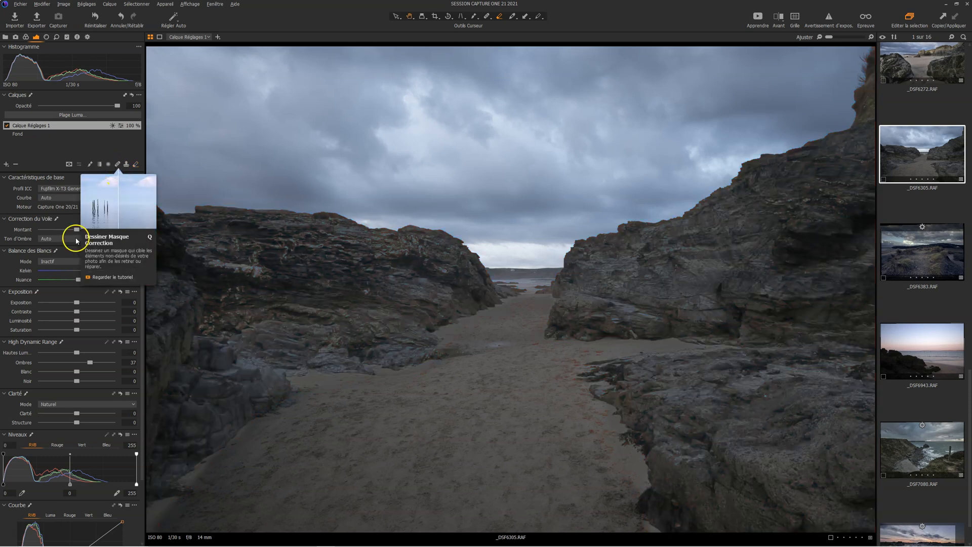
Set the layer's shadows to 15 and clarity to 29, and slightly raise its contrast and brightness
drag(90, 364, 83, 364)
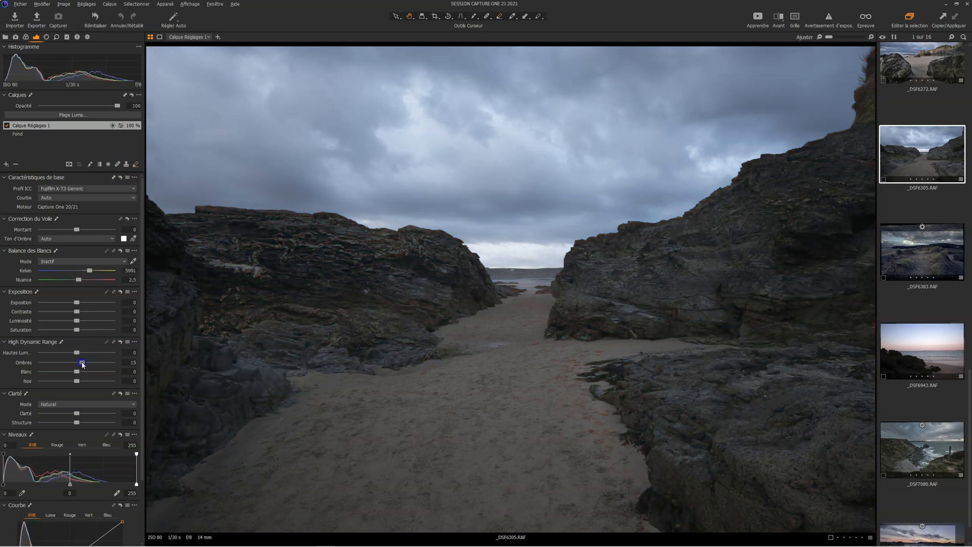
click(7, 126)
click(7, 126)
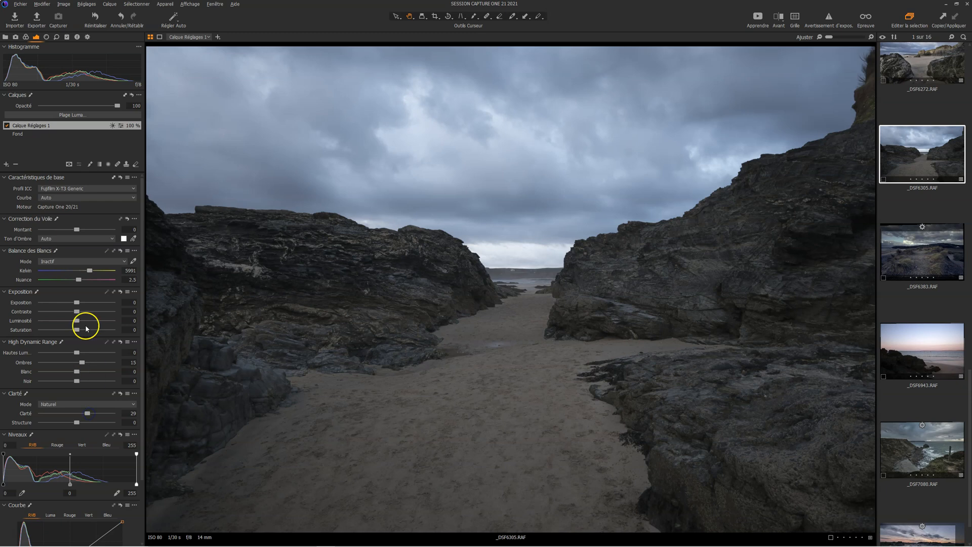
drag(77, 311, 83, 324)
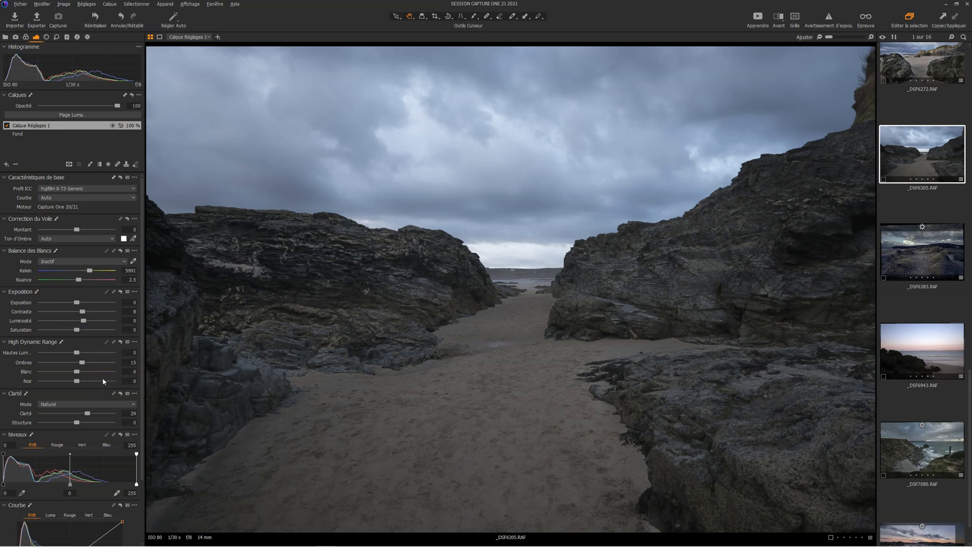
Toggle the adjustment layer off and on to compare the rocks with and without the adjustments
click(7, 125)
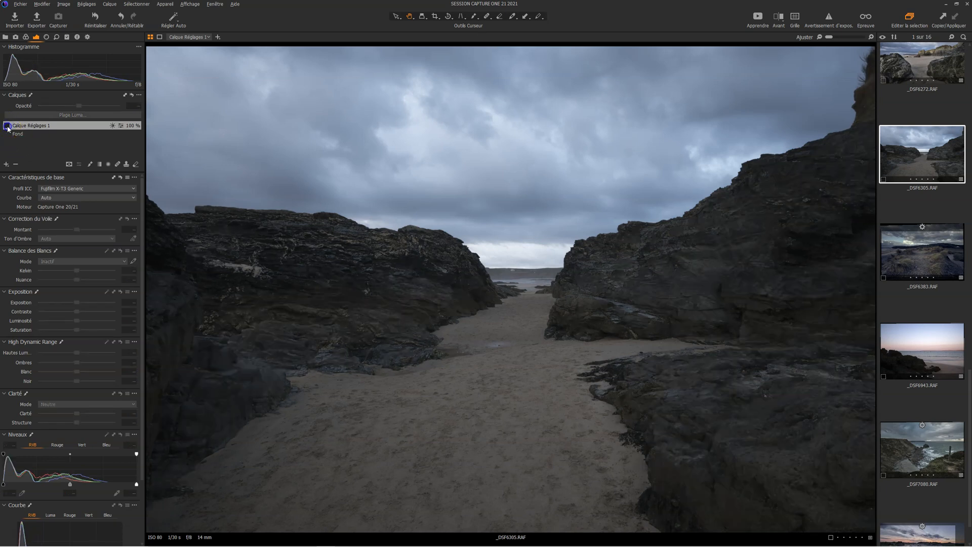
click(6, 125)
click(6, 125)
click(7, 125)
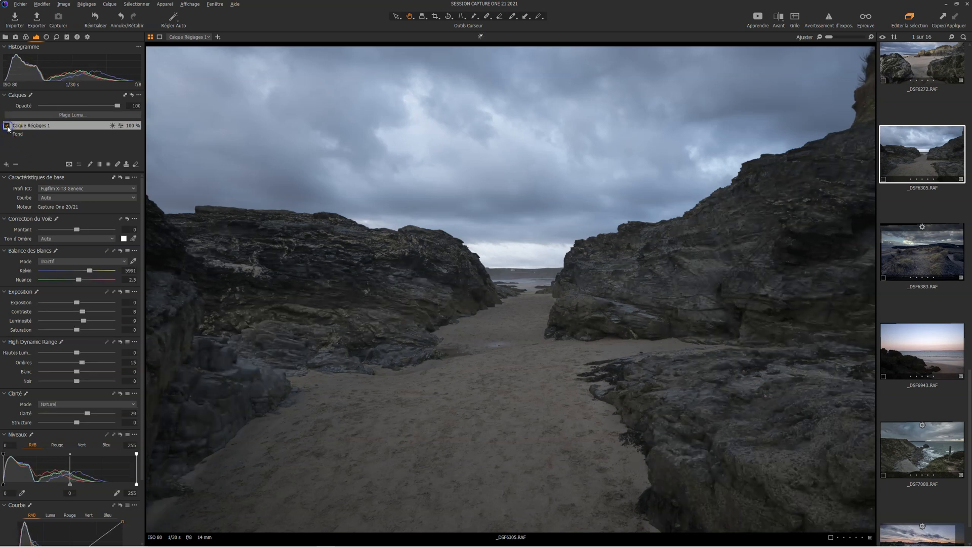